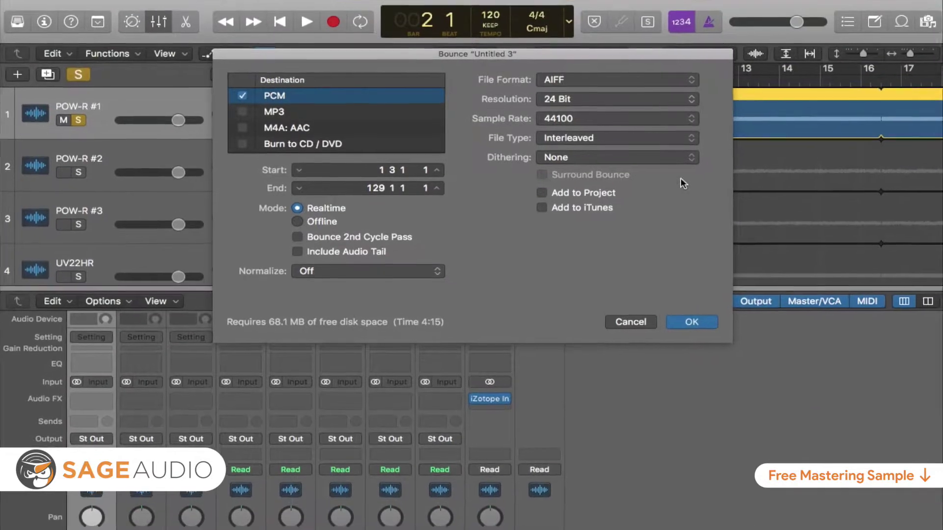
# Step: Cancel the bounce with dithering left at None and start project playback
pyautogui.click(683, 162)
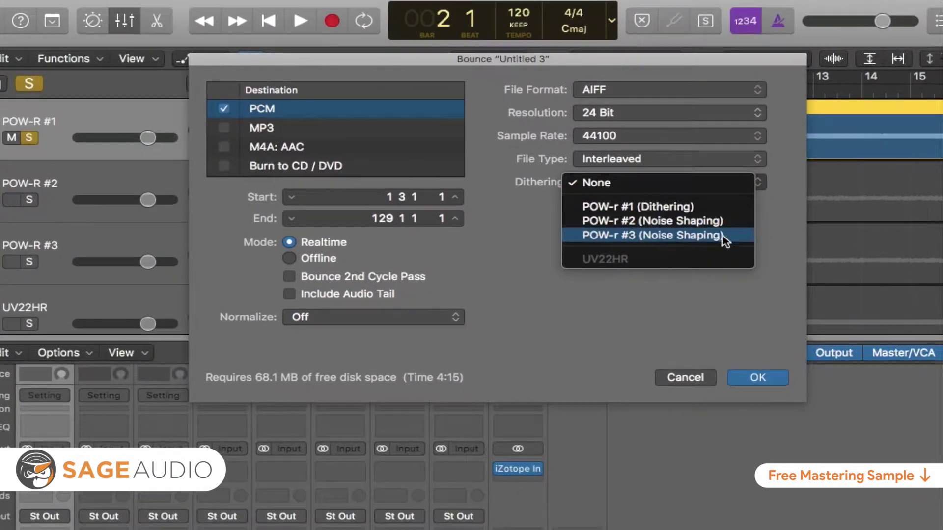
pyautogui.click(692, 310)
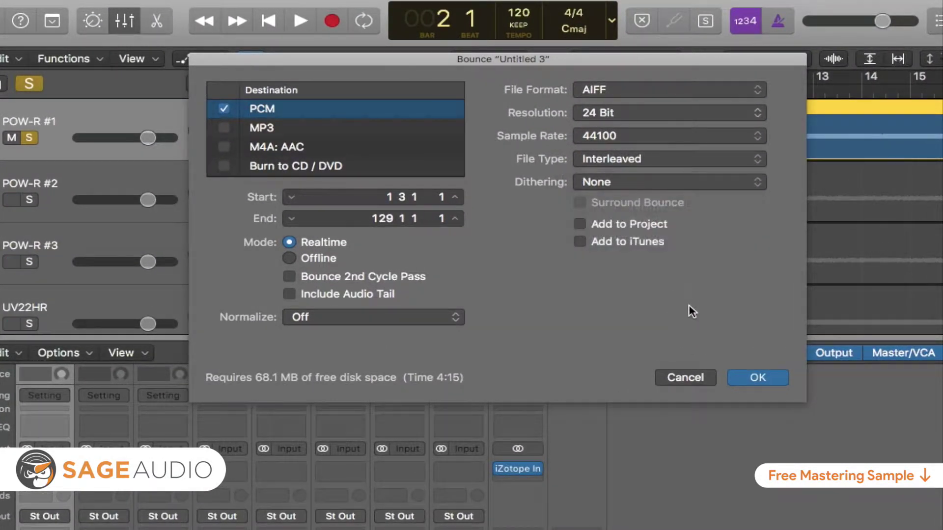
pyautogui.click(680, 377)
pyautogui.press('space')
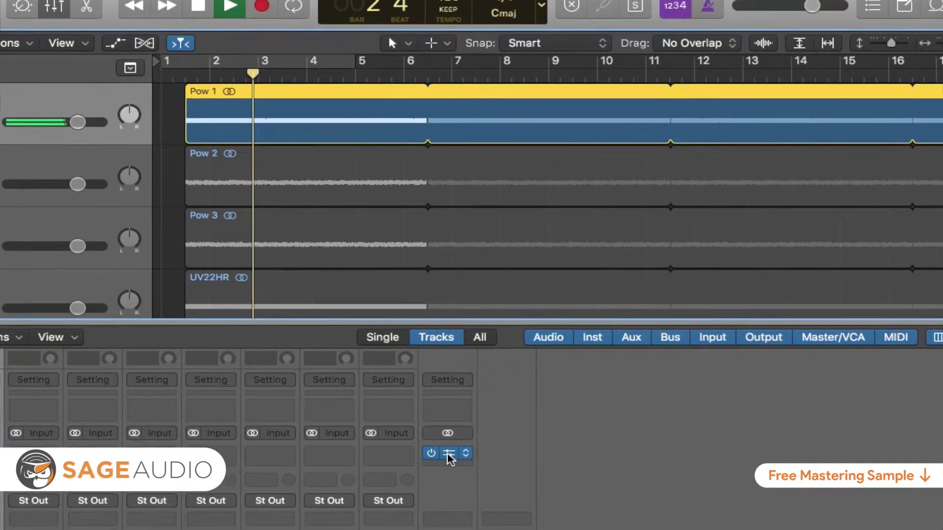
# Step: Open iZotope Insight on the Stereo Out, play Pow 1, then switch to and play Pow 2
pyautogui.click(496, 464)
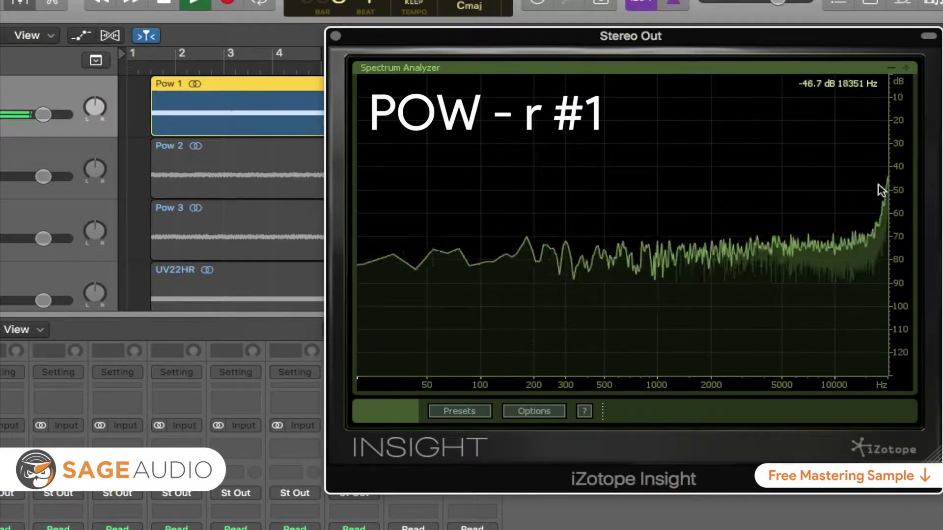
pyautogui.press('space')
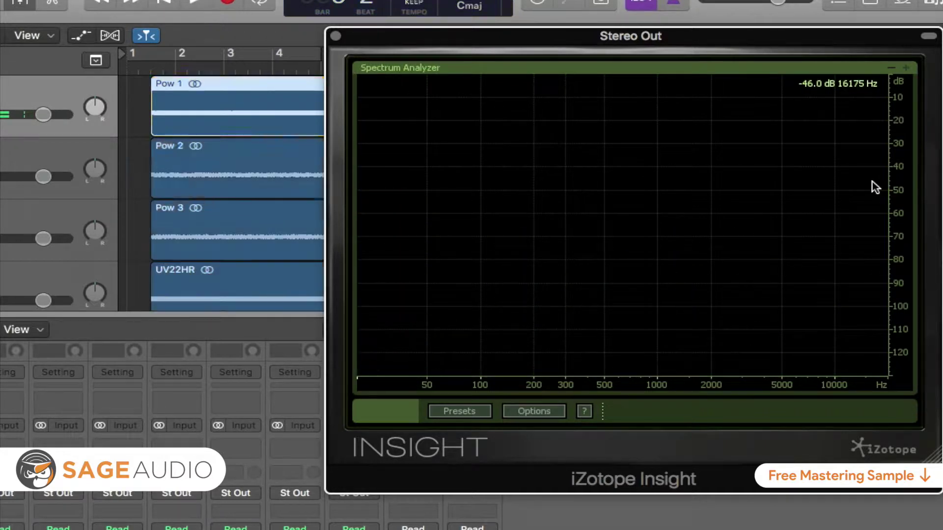
pyautogui.press('Down')
pyautogui.press('space')
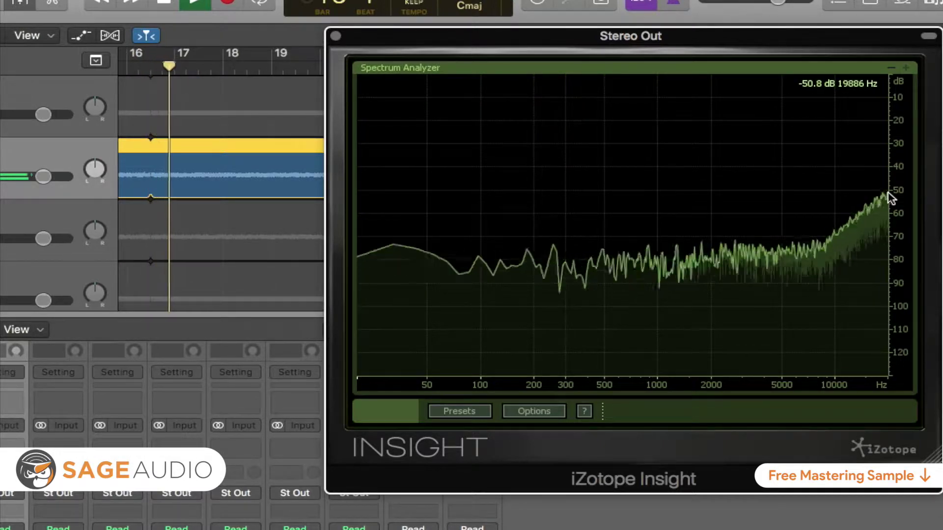
# Step: Play the Pow 3 track, then the UV22HR track, through Insight
pyautogui.press('space')
pyautogui.press('Down')
pyautogui.press('space')
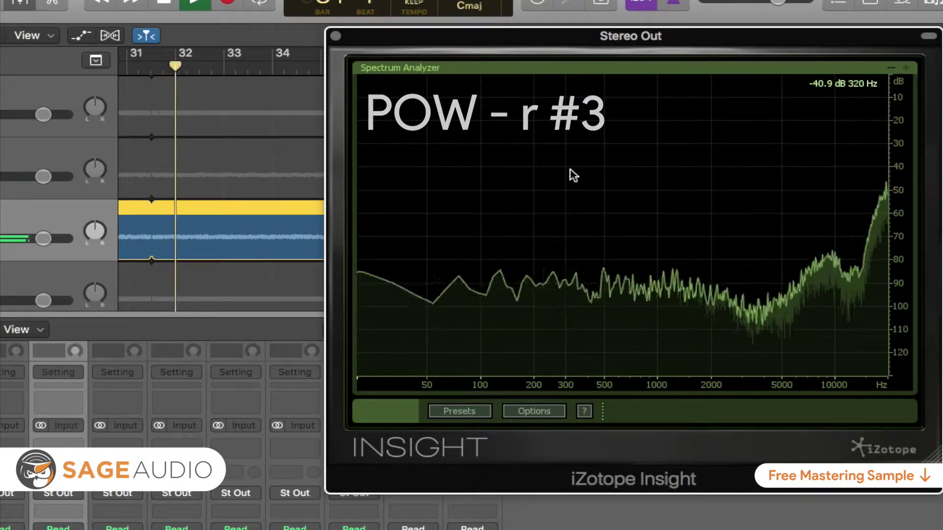
pyautogui.press('space')
pyautogui.press('Down')
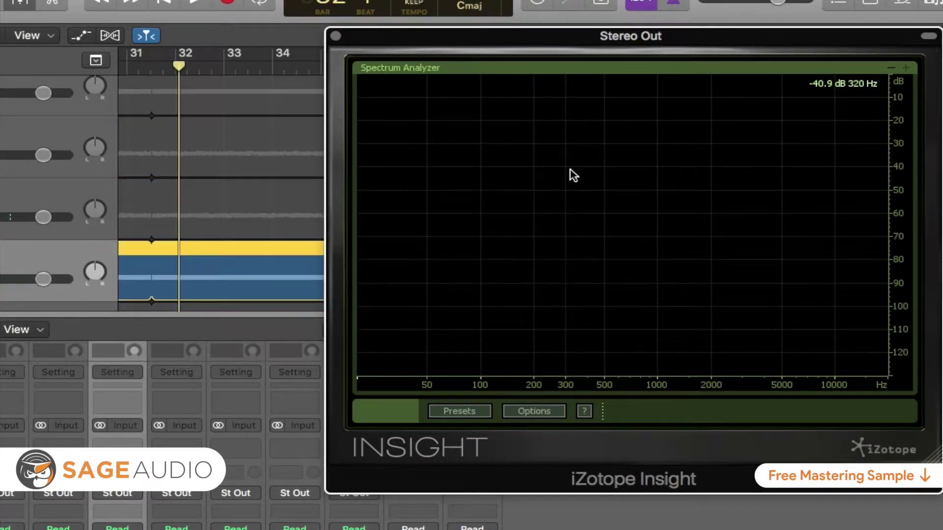
pyautogui.press('space')
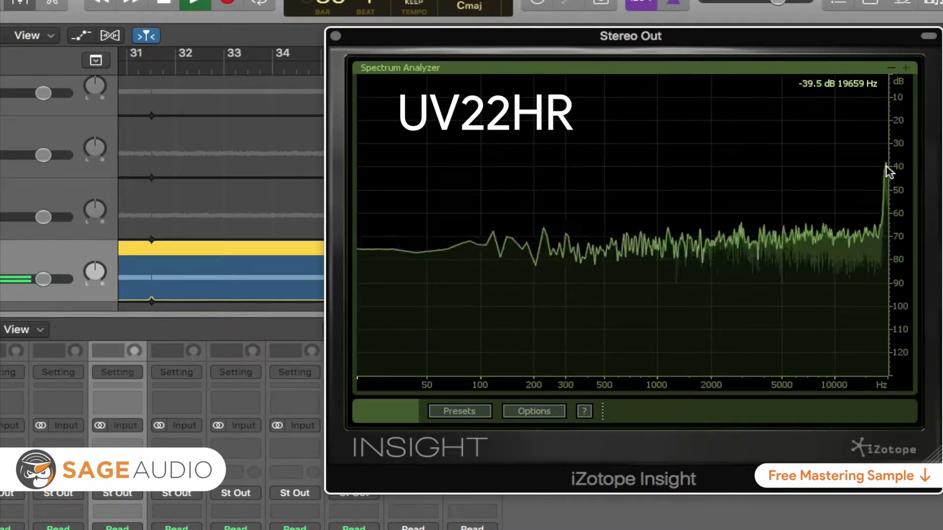
# Step: Play the FabFilter Basic track, then restart playback for FabFilter Optimized
pyautogui.press('space')
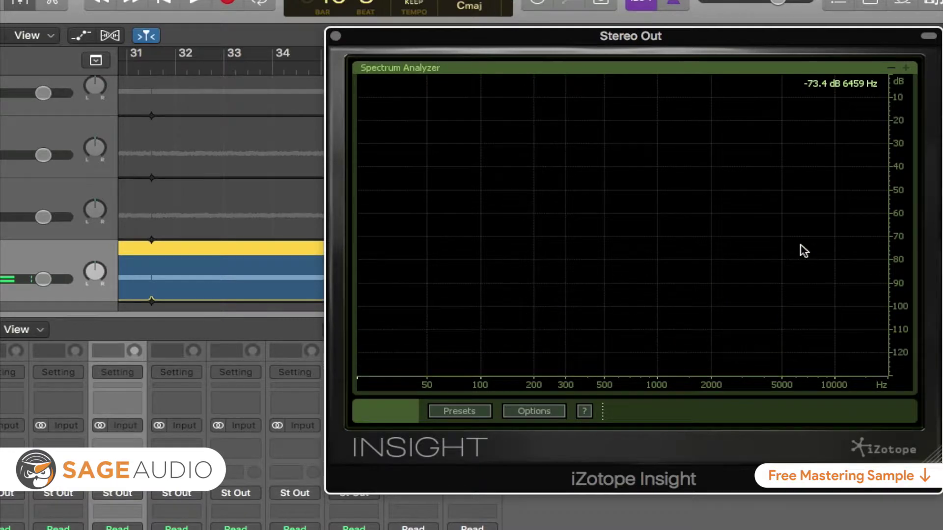
pyautogui.press('Up')
pyautogui.press('Down')
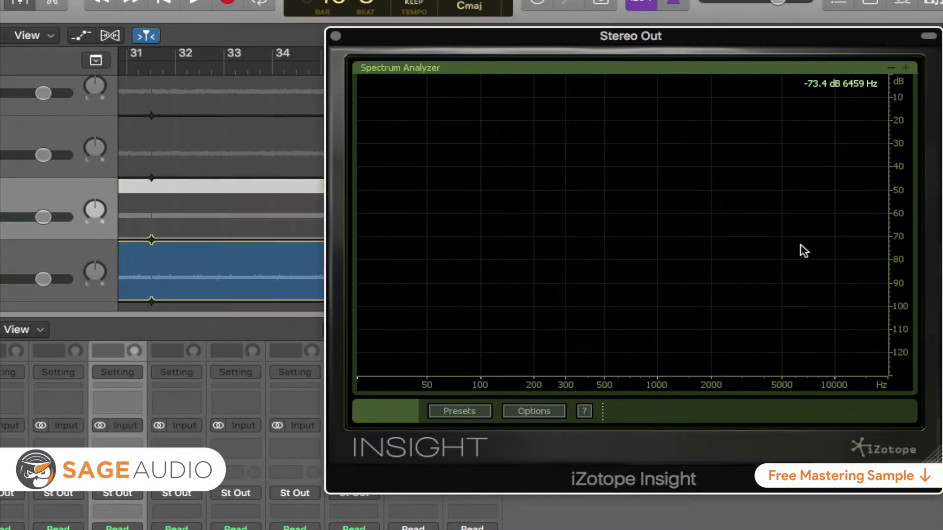
pyautogui.press('space')
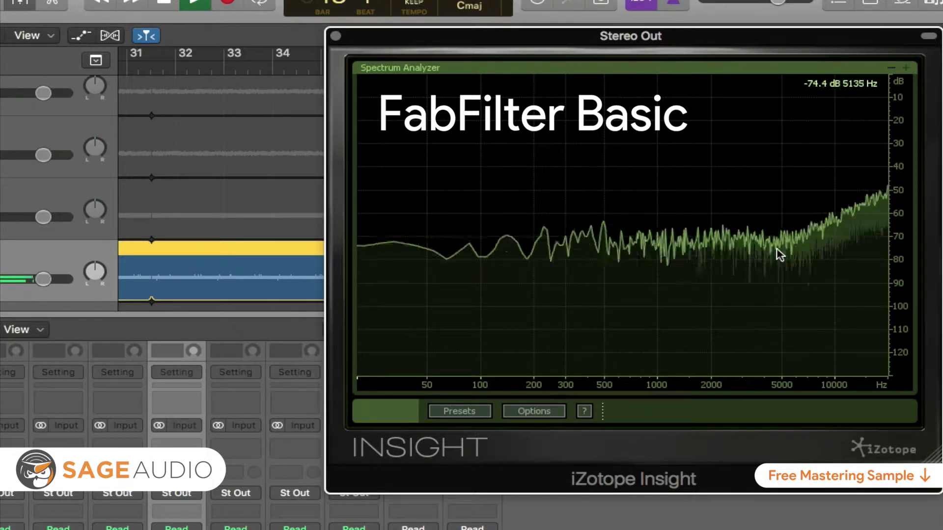
pyautogui.press('space')
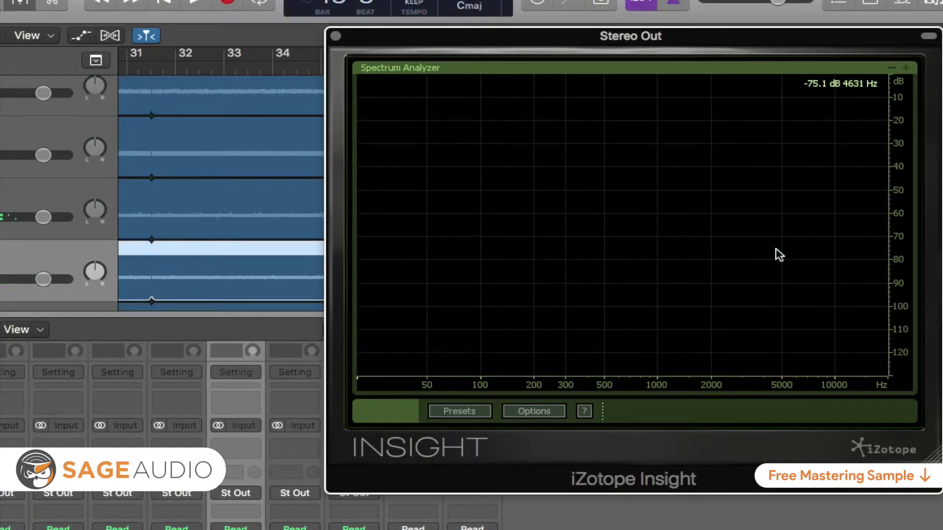
pyautogui.press('space')
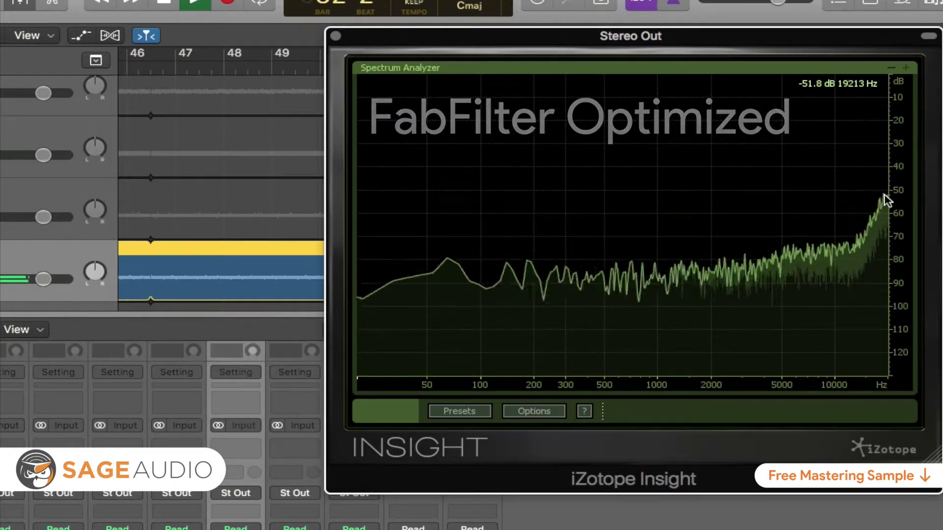
# Step: Solo the bottom dither track and audition it alone in Insight
pyautogui.press('space')
pyautogui.press('super+a')
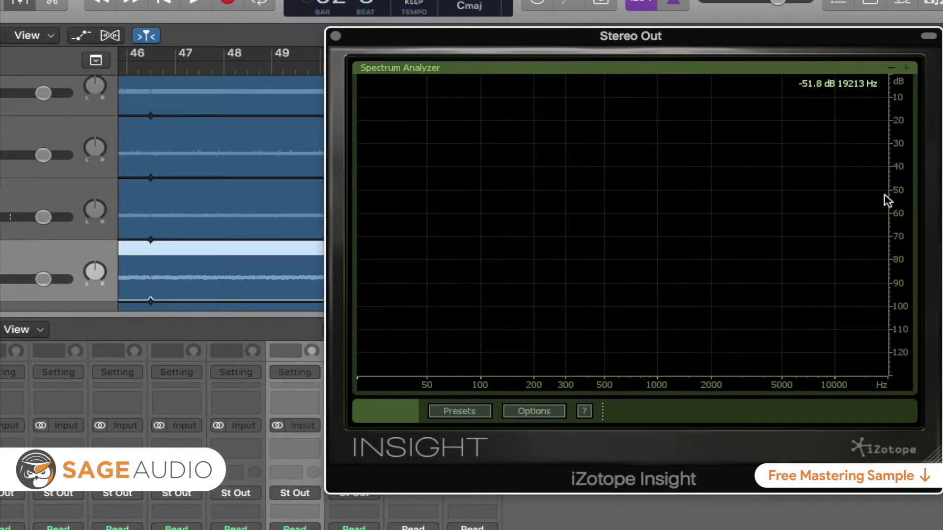
pyautogui.press('s')
pyautogui.press('space')
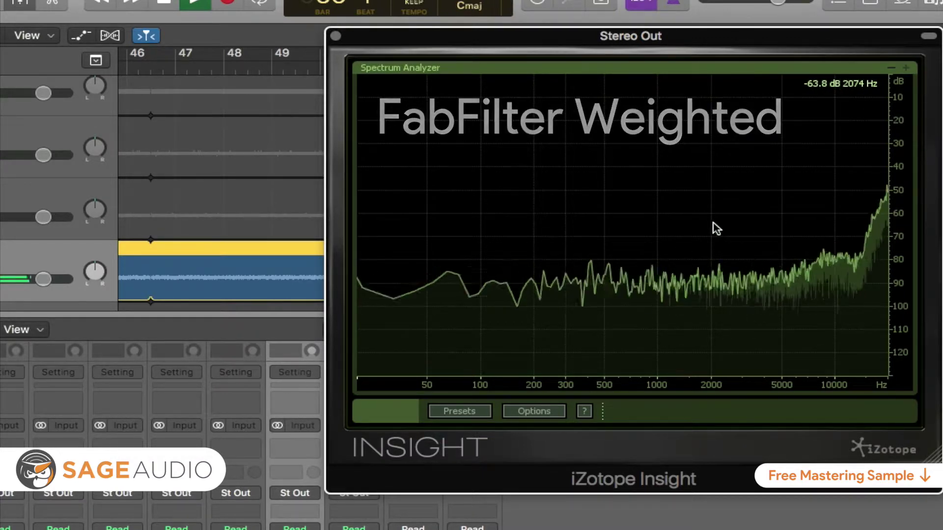
pyautogui.press('space')
pyautogui.press('s')
pyautogui.press('space')
pyautogui.press('s')
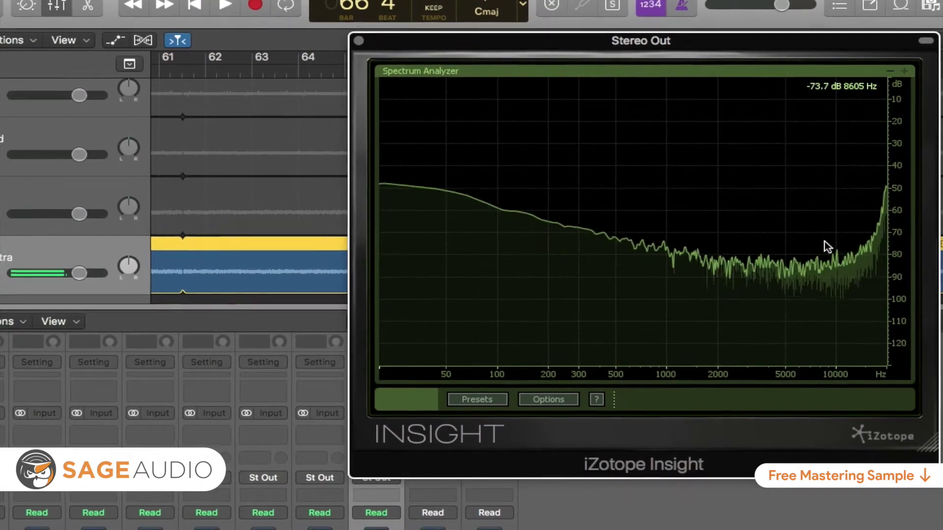
# Step: Move up past FFWeighted and play FFOptimized soloed to show its noise spectrum
pyautogui.press('Up')
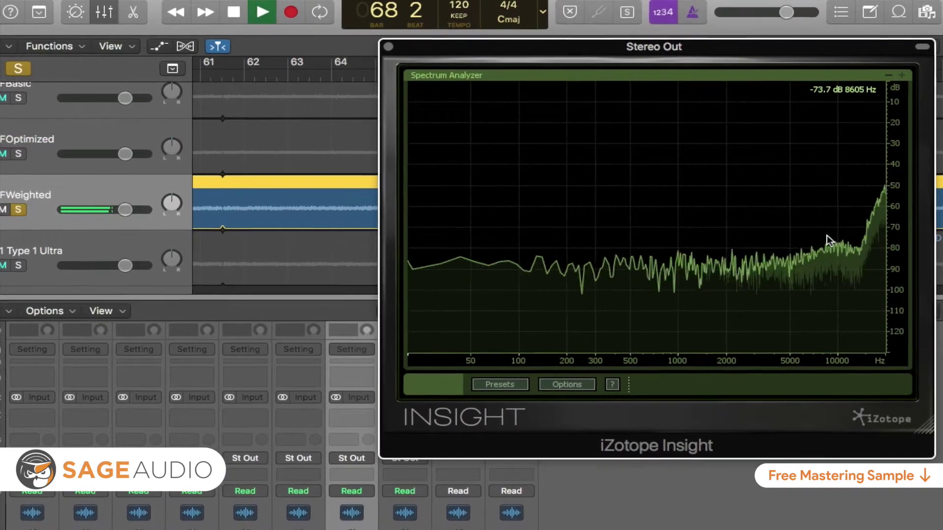
pyautogui.press('space')
pyautogui.press('Up')
pyautogui.press('s')
pyautogui.press('space')
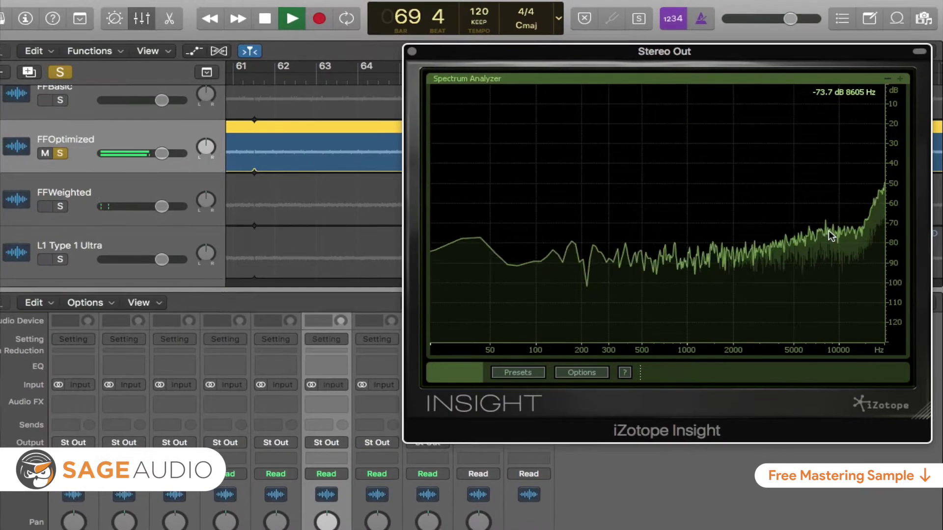
# Step: Unsolo FFOptimized and play the FFBasic track to show its spectrum
pyautogui.press('space')
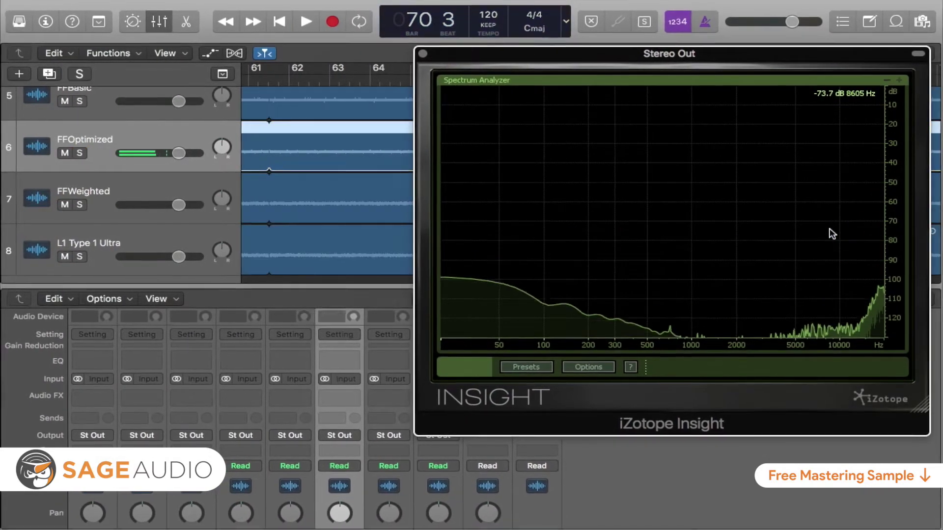
pyautogui.press('s')
pyautogui.press('Up')
pyautogui.press('space')
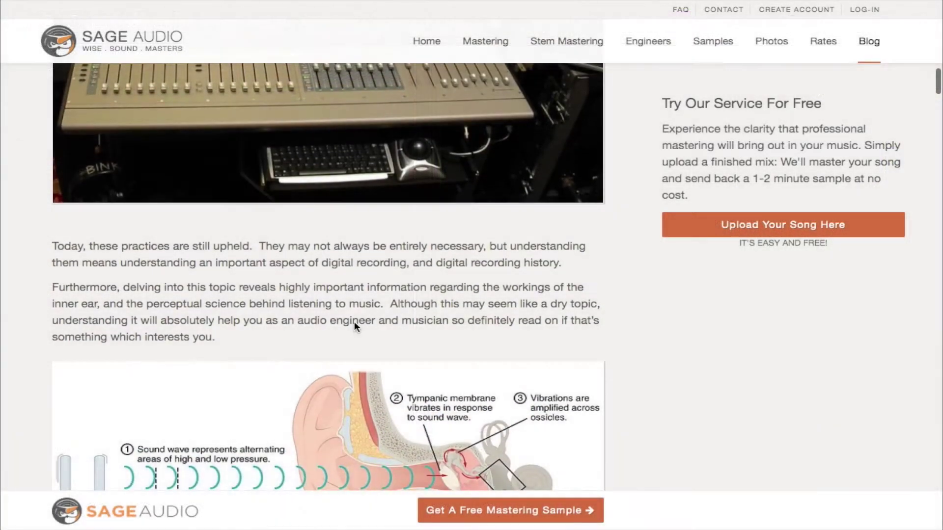
# Step: Follow Get A Free Mastering Sample to a new Free Mastering Preview and reach the Artist field
pyautogui.scroll(-2, 354, 322)
pyautogui.scroll(-5, 355, 322)
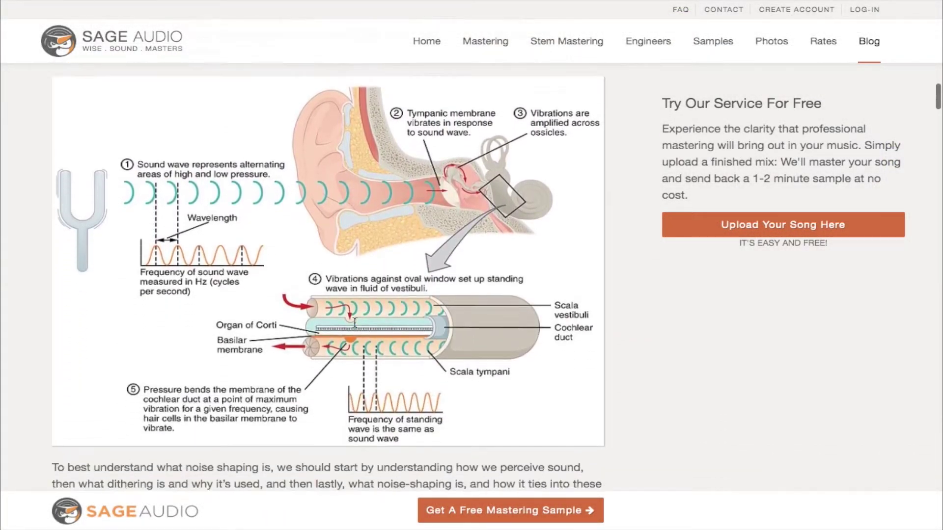
pyautogui.scroll(-6, 355, 326)
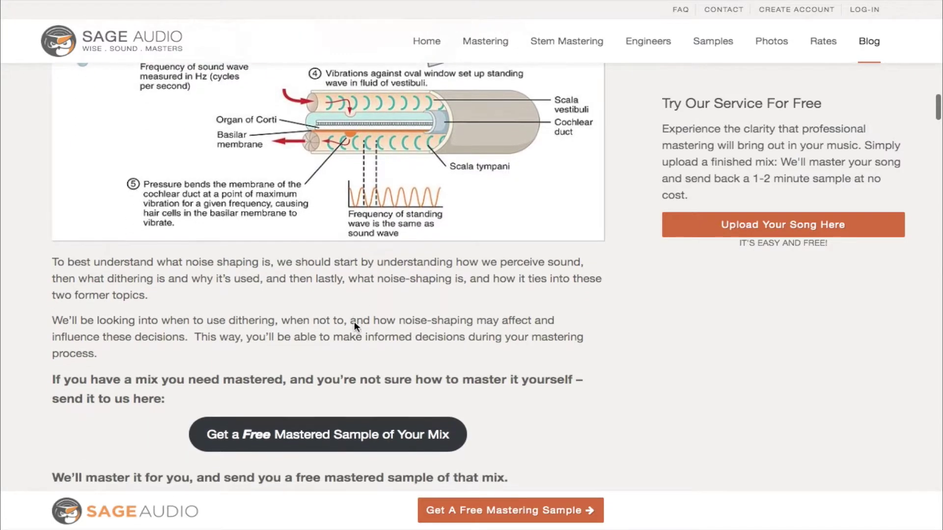
pyautogui.scroll(-5, 355, 325)
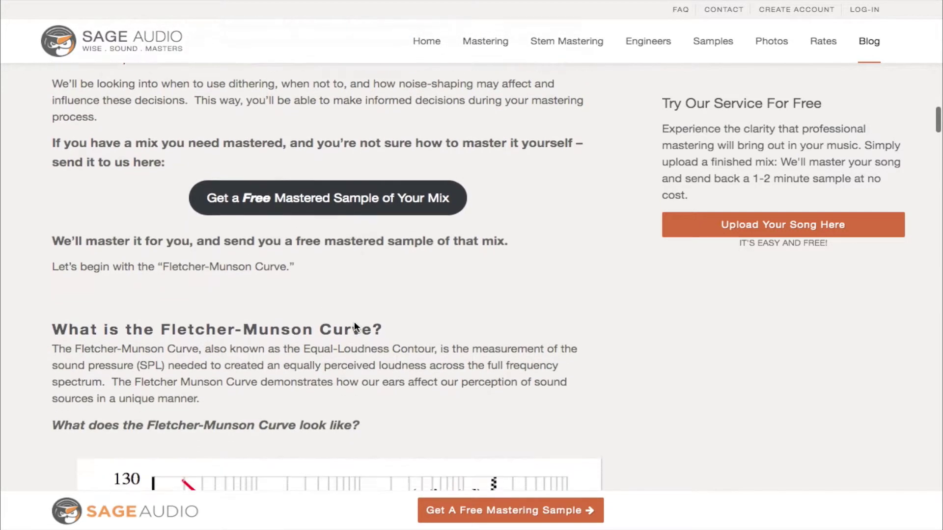
pyautogui.scroll(-4, 354, 325)
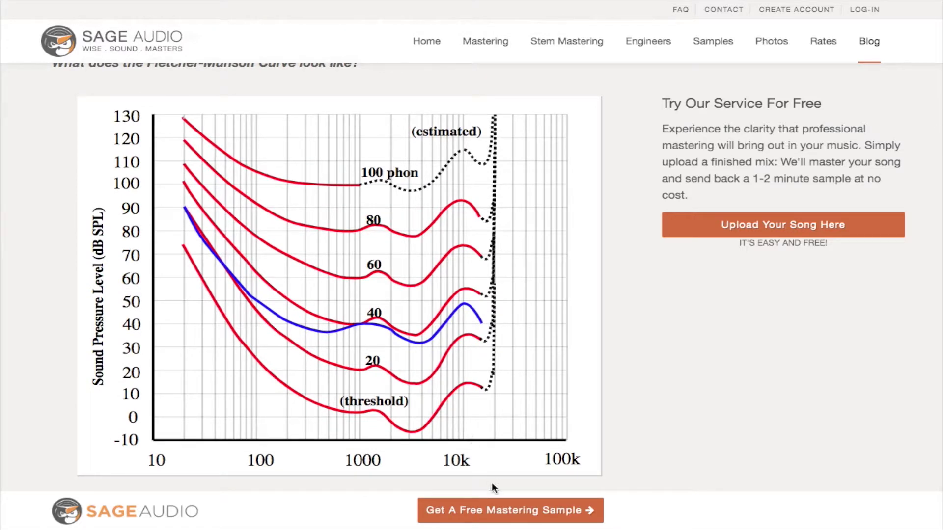
pyautogui.click(493, 510)
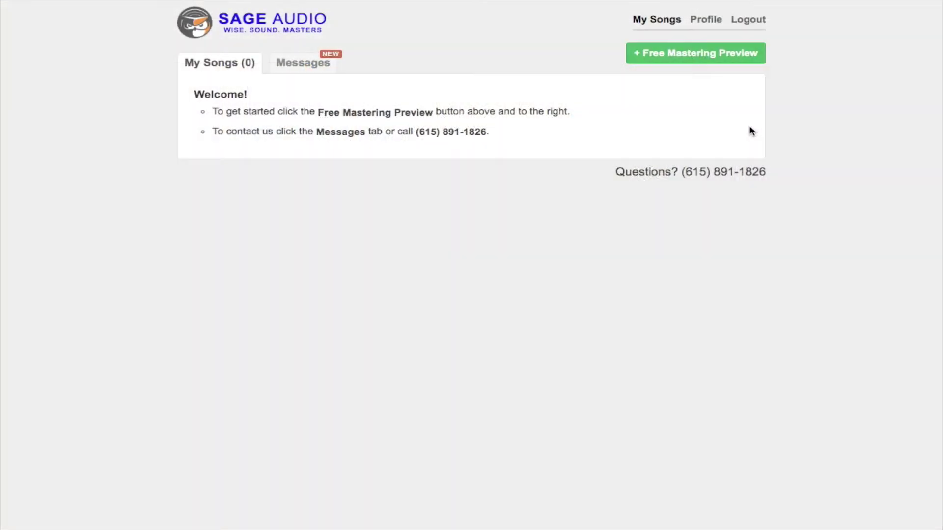
pyautogui.click(665, 56)
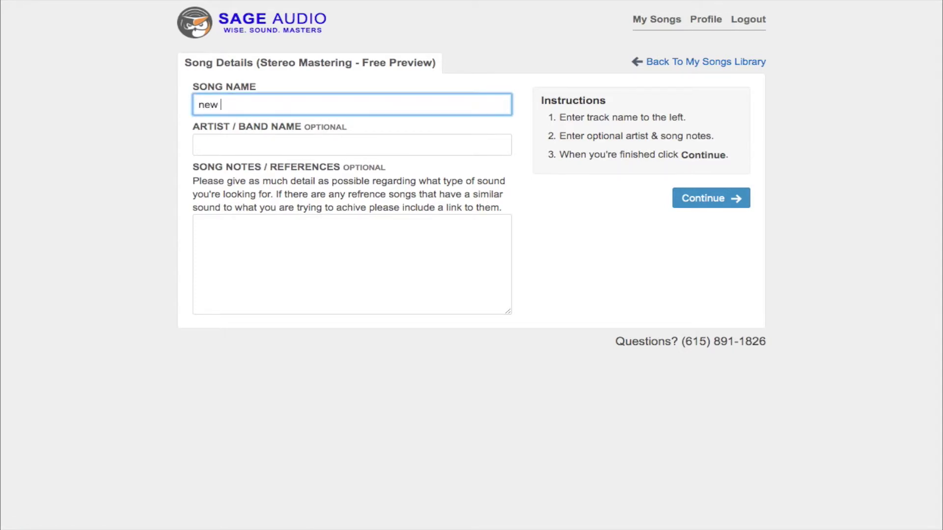
pyautogui.click(367, 143)
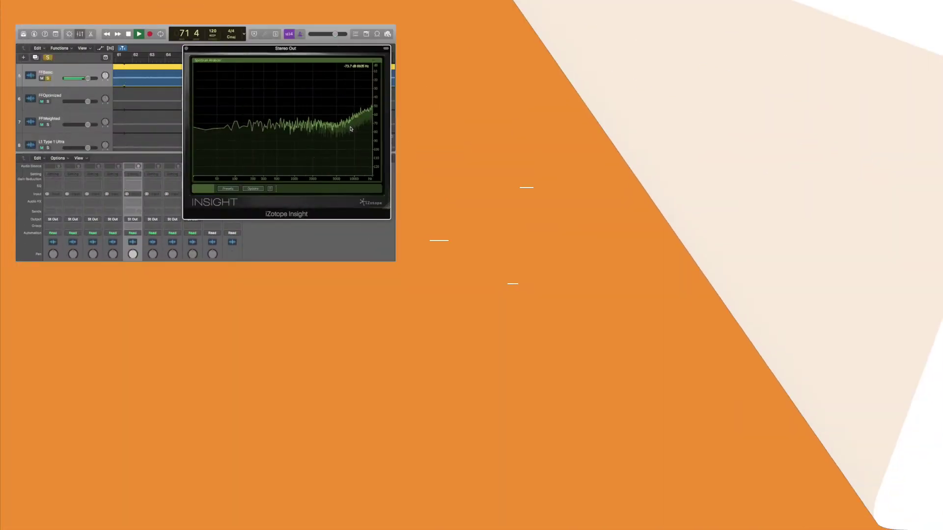
# Step: Solo track 3 and play it so Insight shows its noise spectrum
pyautogui.press('space')
pyautogui.press('Up')
pyautogui.press('Up')
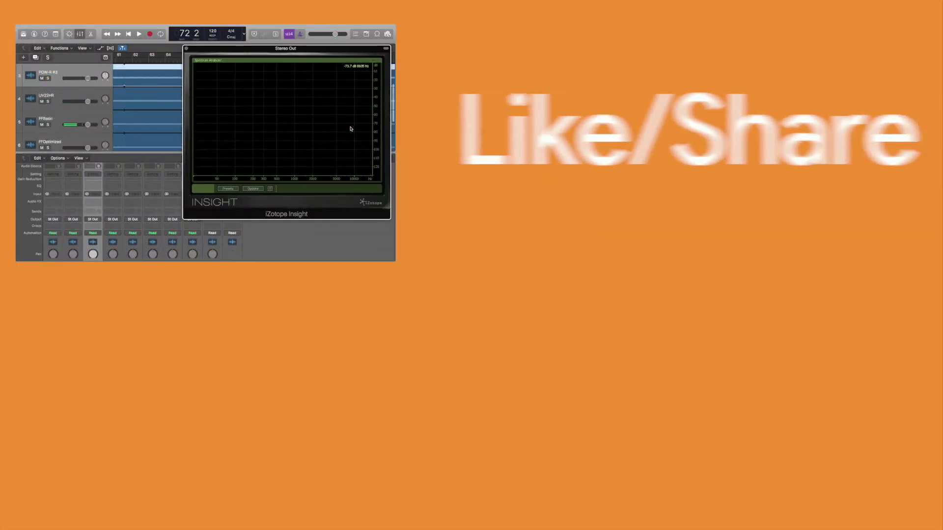
pyautogui.press('s')
pyautogui.press('space')
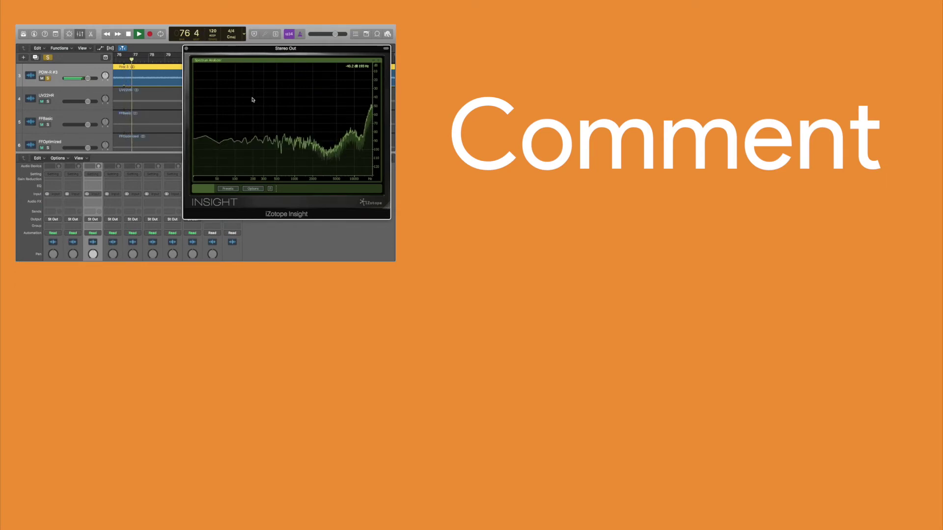
pyautogui.press('space')
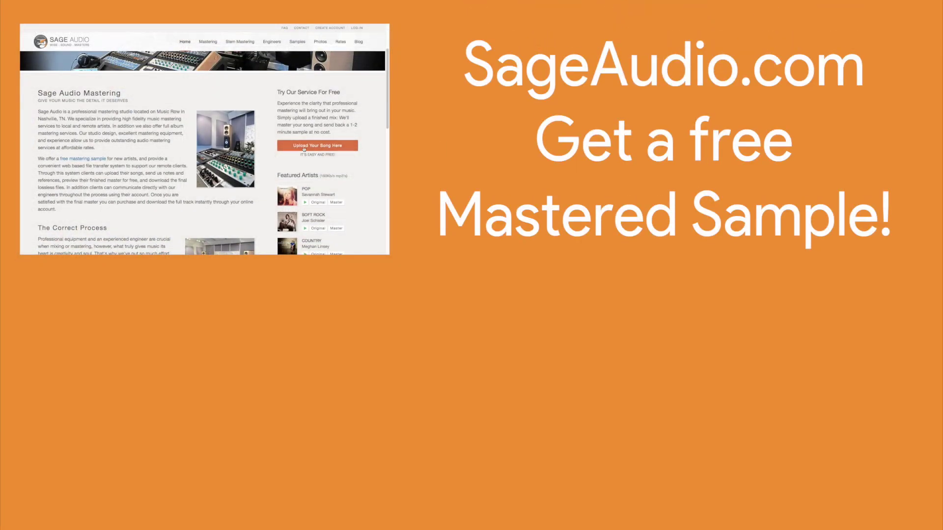
# Step: Open the Sage Audio signup page and fill in the account username and e-mail
pyautogui.click(304, 146)
pyautogui.click(294, 180)
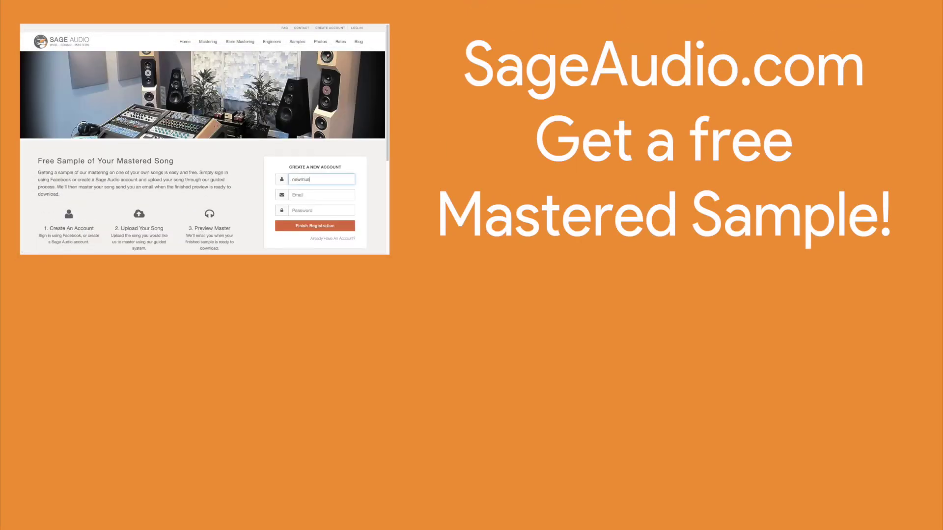
pyautogui.press('Tab')
pyautogui.write('newmusic1')
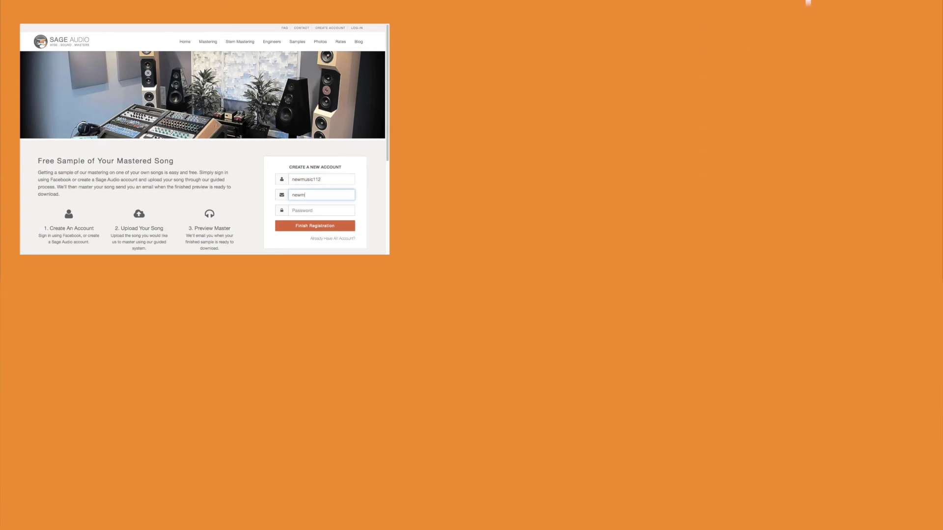